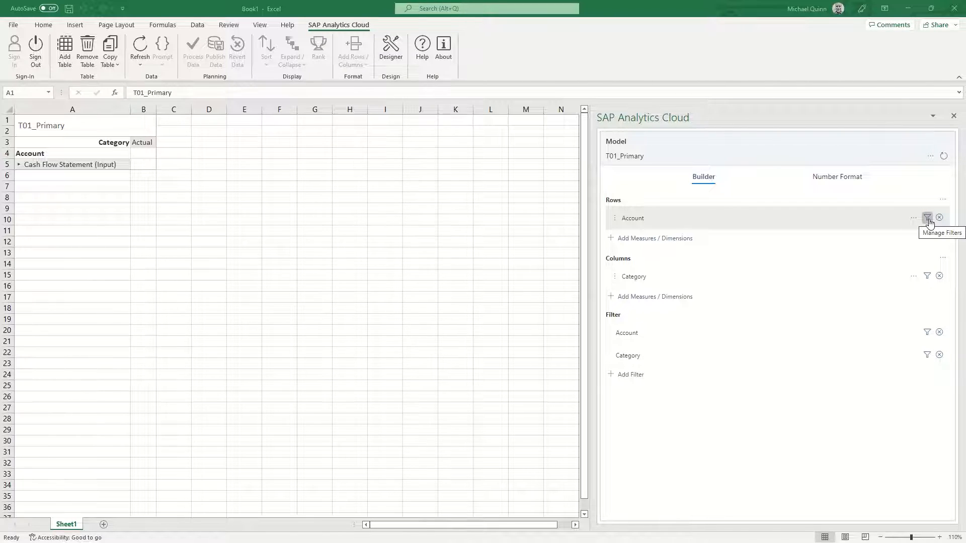
In the Account row filter, deselect Cash Flow Statement (Input) and display the members by ID and Description
{"action": "left_click", "coordinate": [928, 219]}
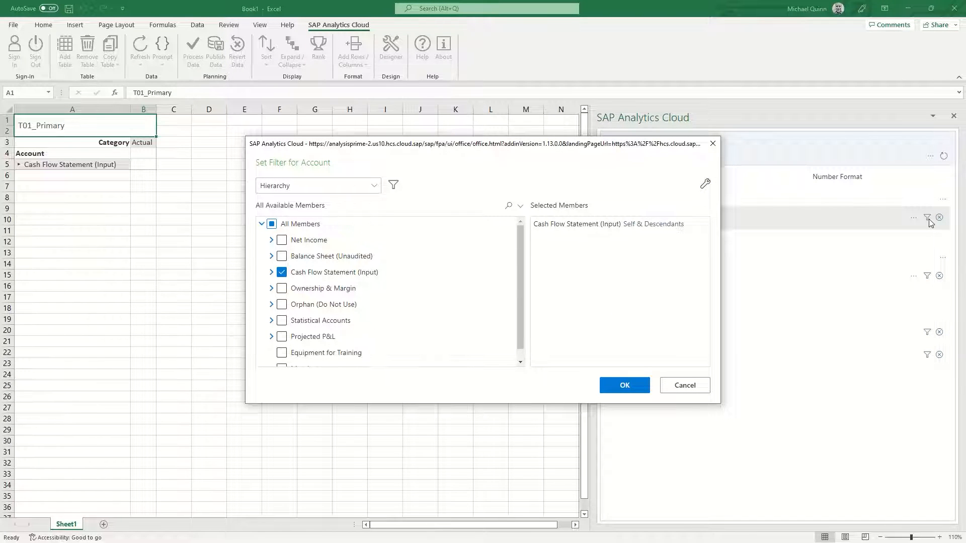
{"action": "left_click", "coordinate": [282, 273]}
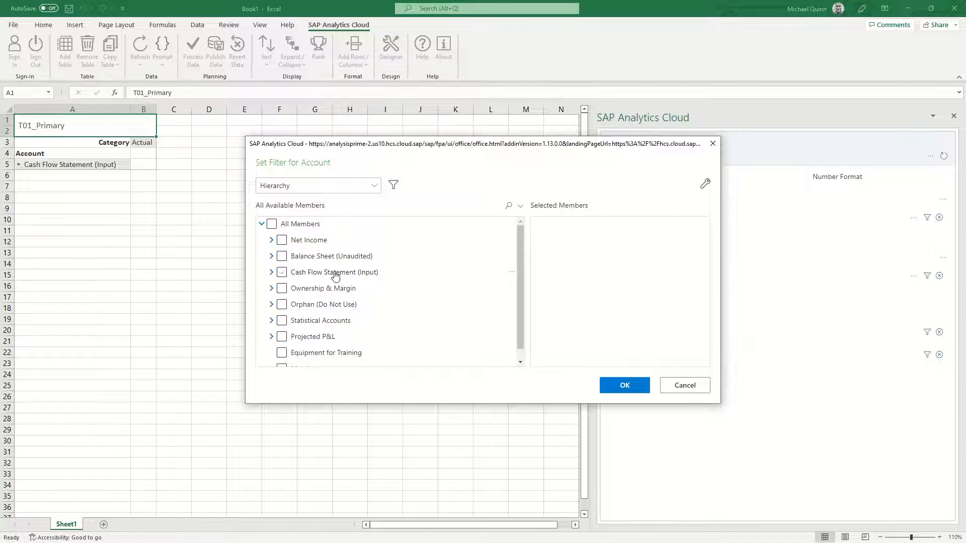
{"action": "left_click", "coordinate": [705, 185]}
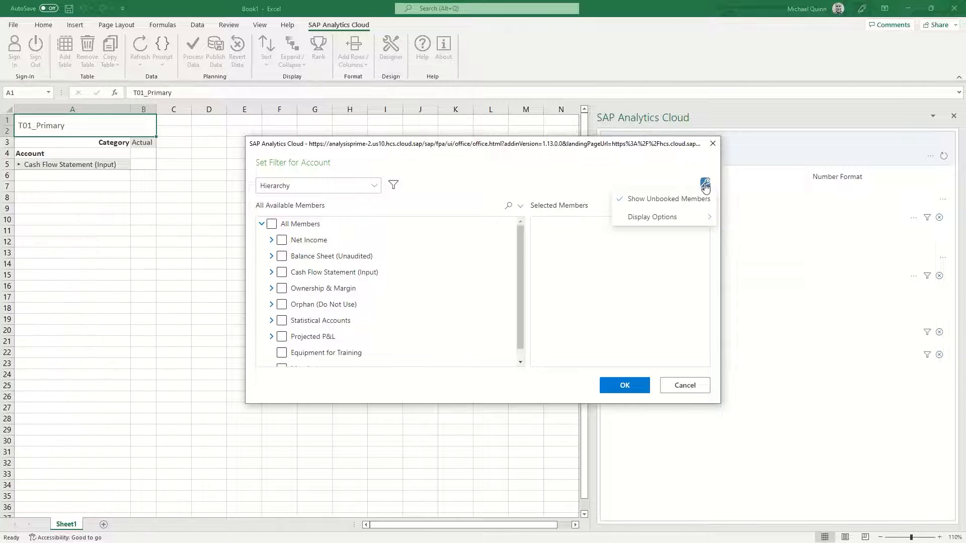
{"action": "mouse_move", "coordinate": [655, 217]}
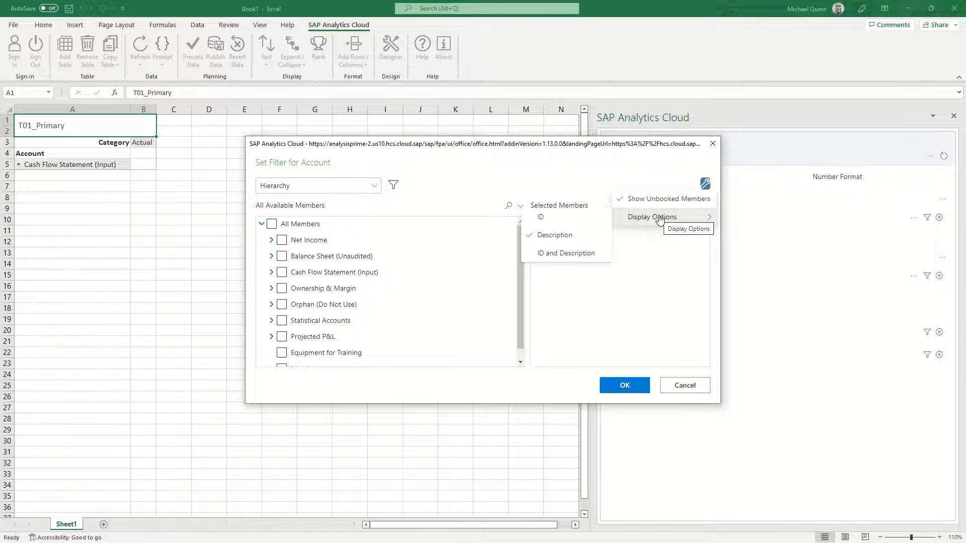
{"action": "left_click", "coordinate": [567, 255]}
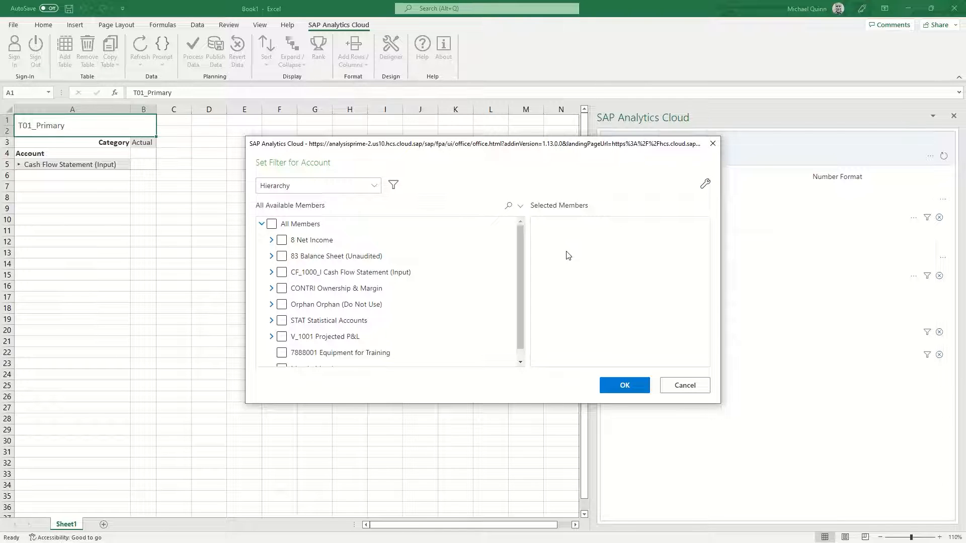
Expand 8 Net Income and 28 Expenses in the filter's member list to view their child accounts
{"action": "left_click", "coordinate": [292, 242]}
{"action": "left_click", "coordinate": [272, 241]}
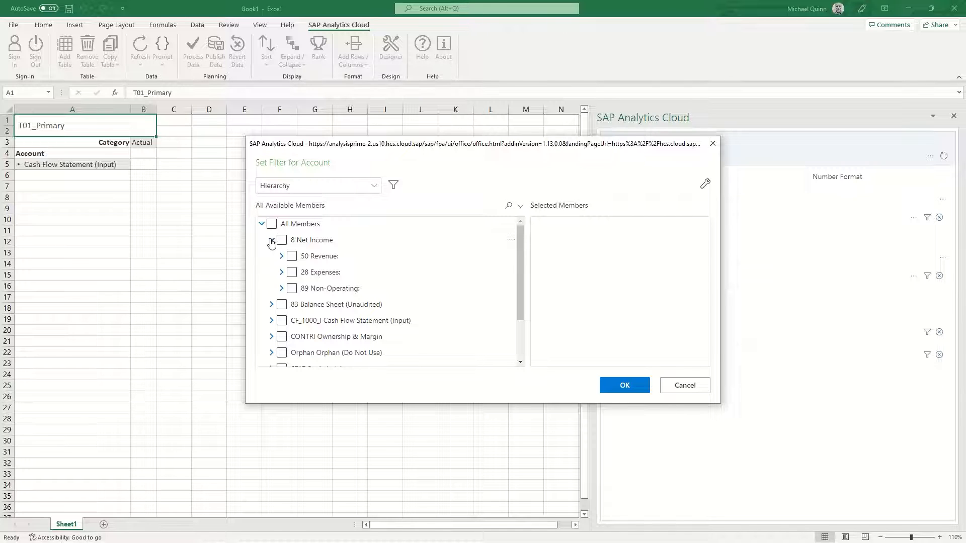
{"action": "left_click", "coordinate": [282, 273]}
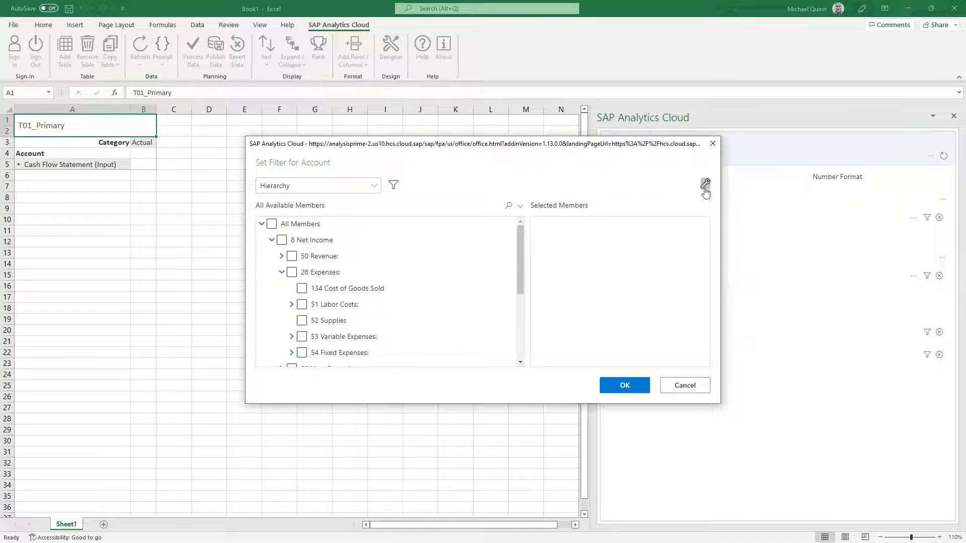
Hide unbooked members to inspect the booked accounts under Net Income and Expenses, and turn unbooked members back on
{"action": "left_click", "coordinate": [705, 185]}
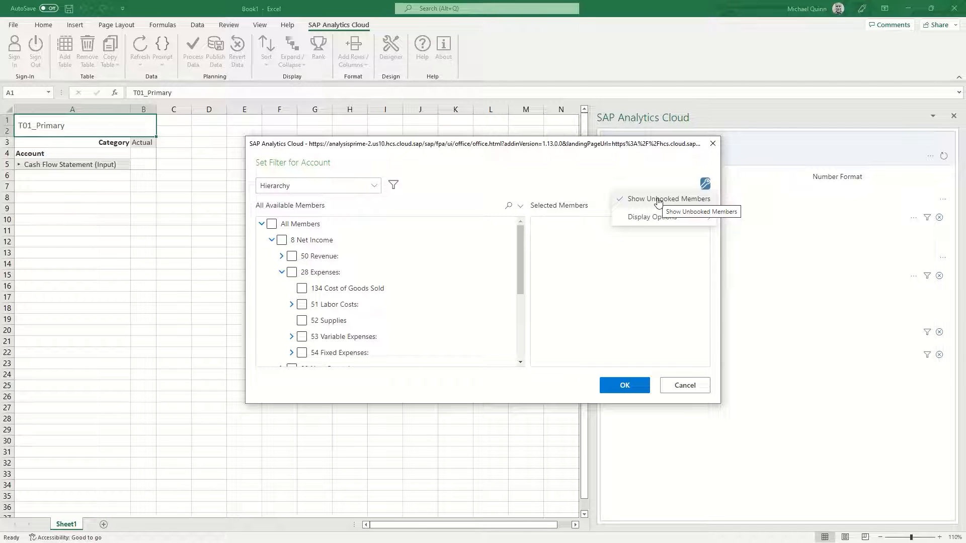
{"action": "left_click", "coordinate": [657, 201]}
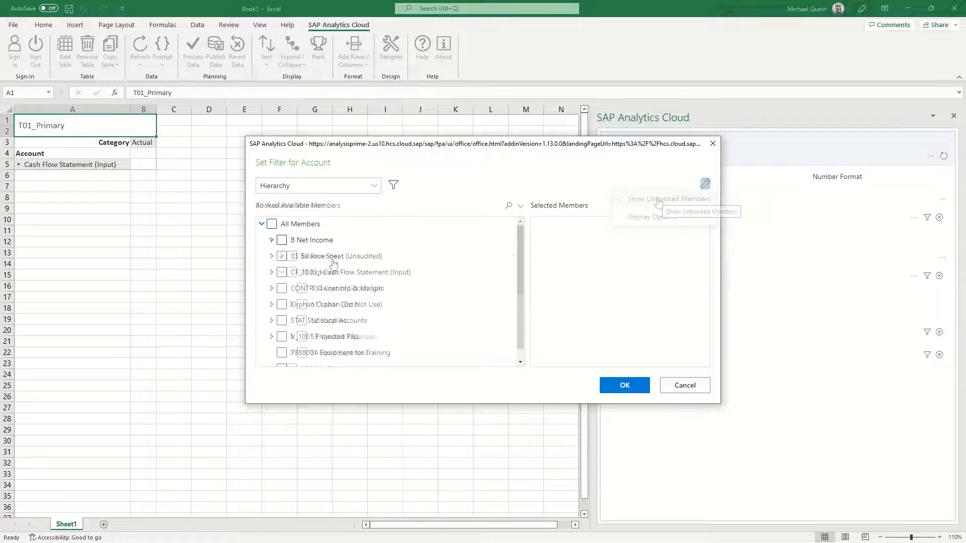
{"action": "left_click", "coordinate": [272, 241]}
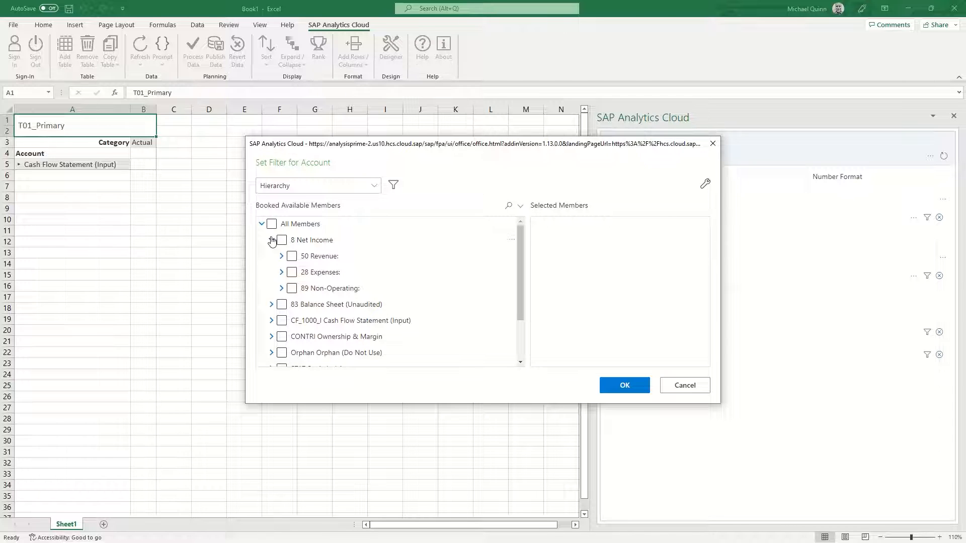
{"action": "left_click", "coordinate": [283, 273]}
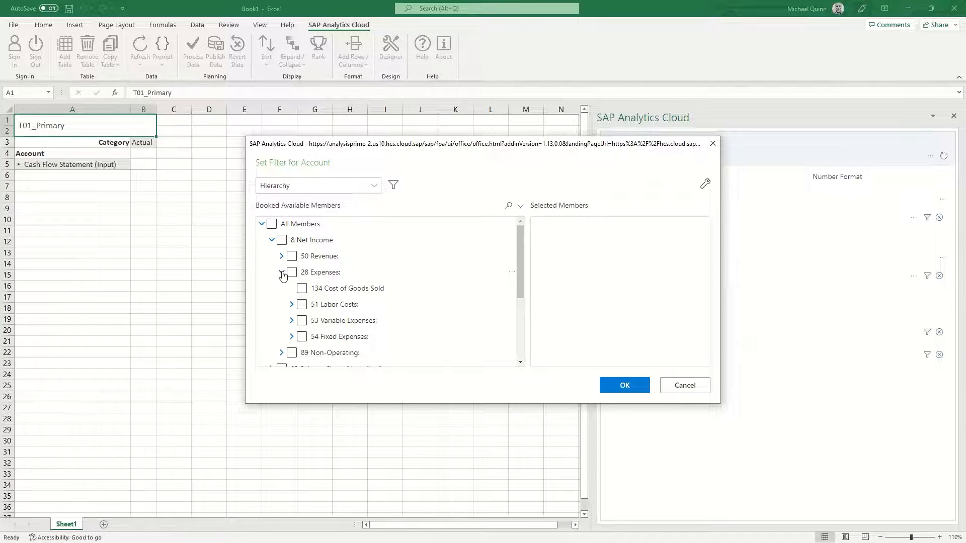
{"action": "left_click", "coordinate": [324, 322]}
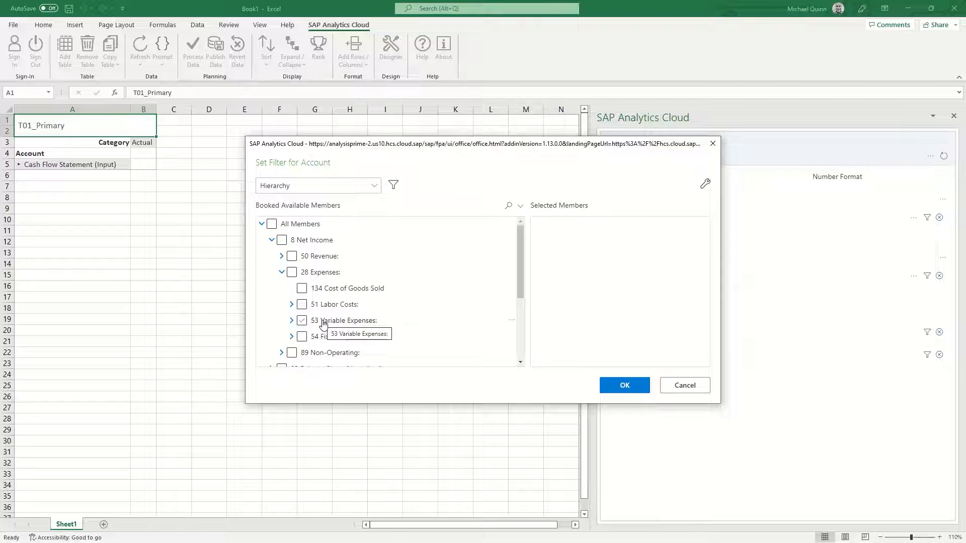
{"action": "left_click", "coordinate": [705, 184]}
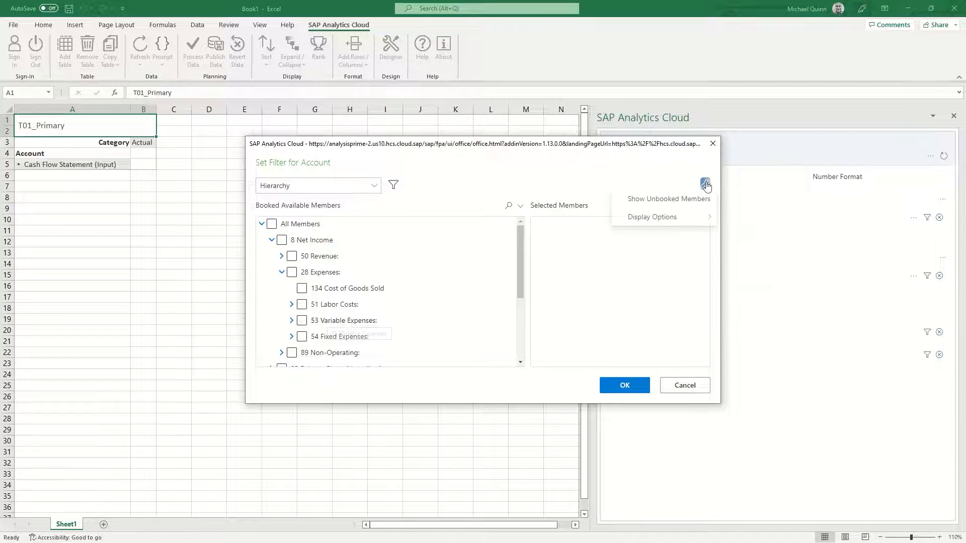
{"action": "left_click", "coordinate": [674, 204]}
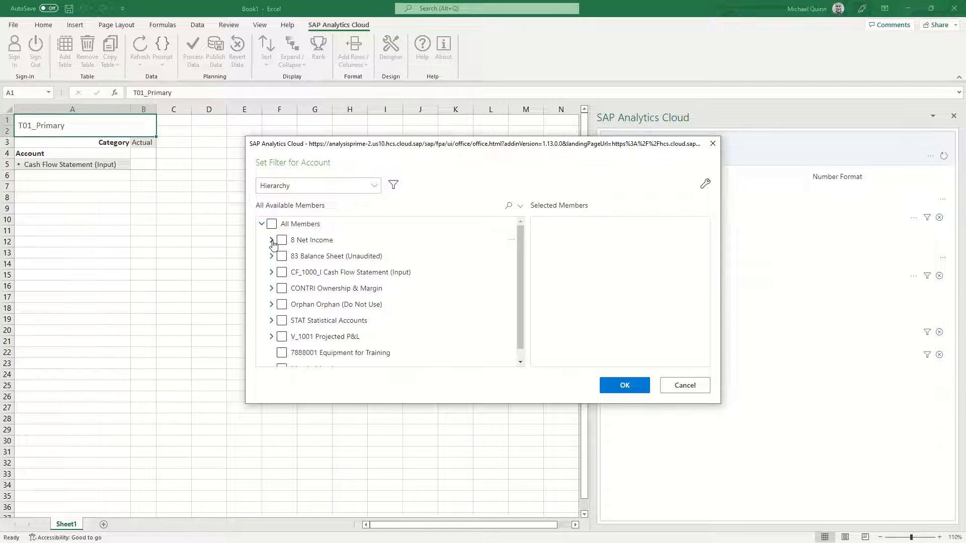
Filter the Account rows to the children only of 28 Expenses under 8 Net Income
{"action": "left_click", "coordinate": [272, 241]}
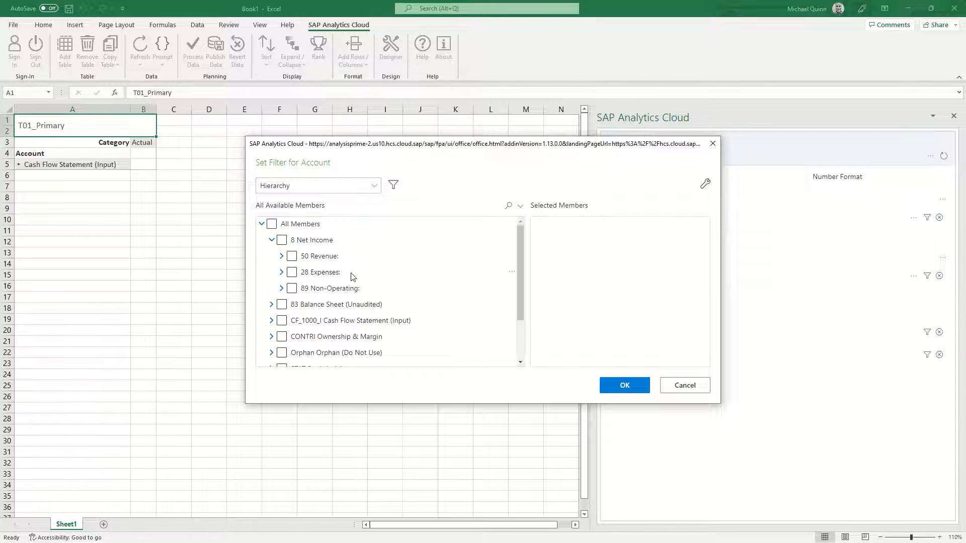
{"action": "left_click", "coordinate": [512, 274]}
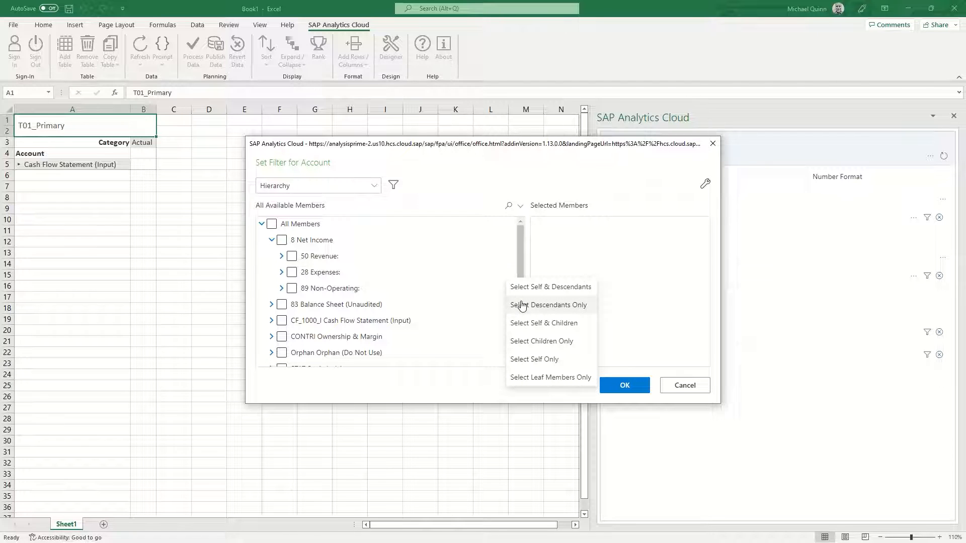
{"action": "left_click", "coordinate": [529, 342]}
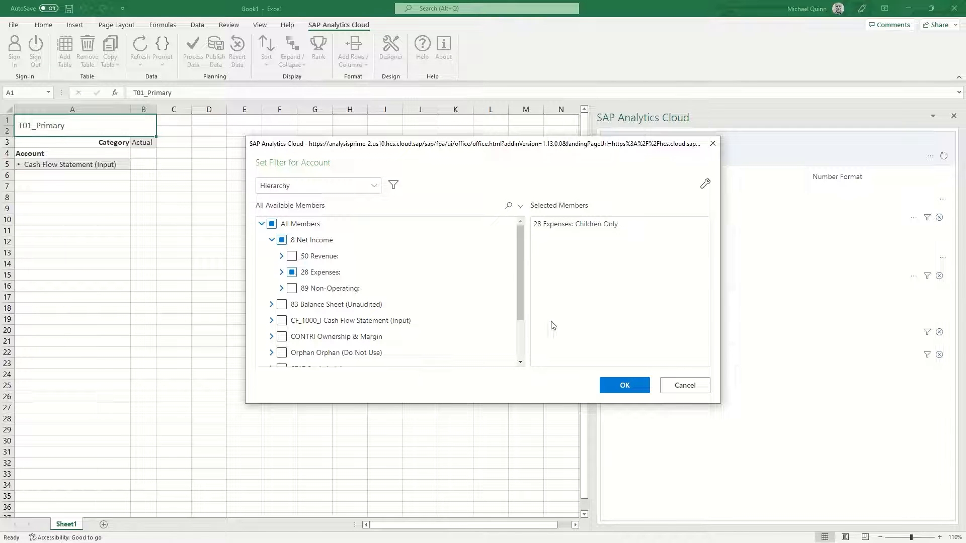
{"action": "left_click", "coordinate": [624, 385]}
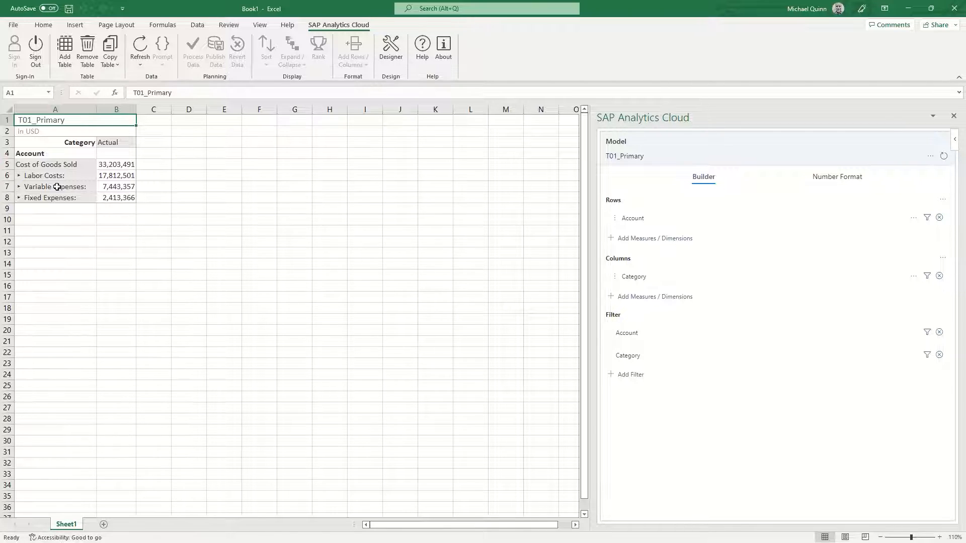
Set the display option of the Account dimension in the rows to ID
{"action": "left_click", "coordinate": [914, 220]}
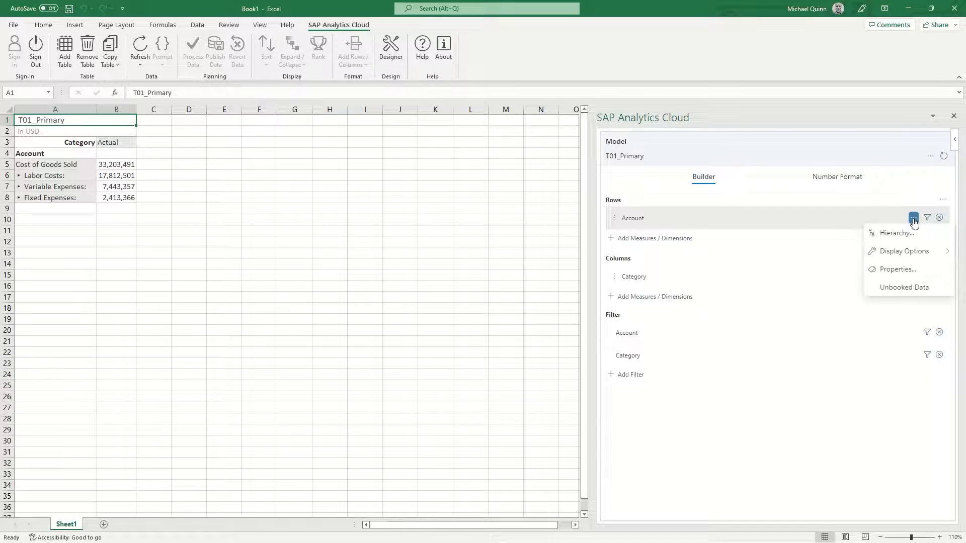
{"action": "mouse_move", "coordinate": [902, 254]}
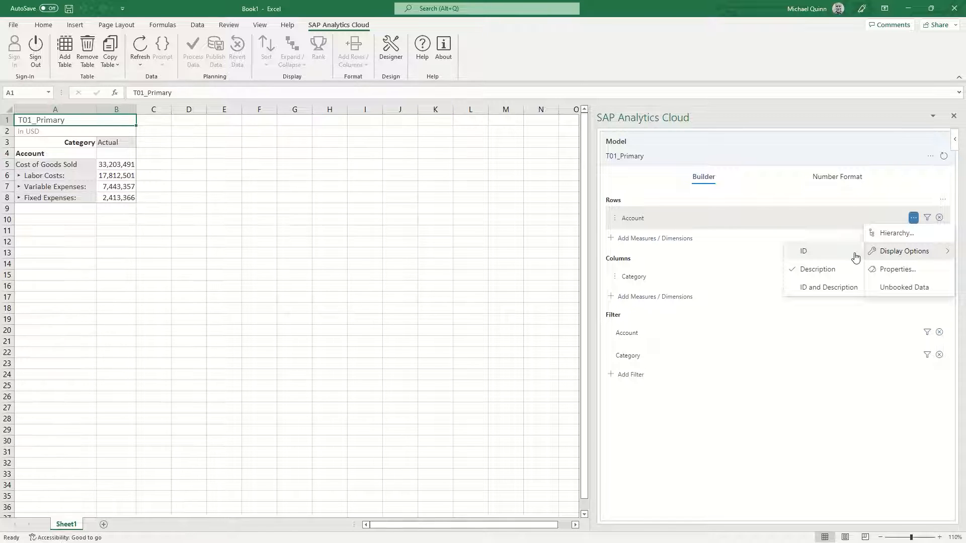
{"action": "left_click", "coordinate": [827, 253]}
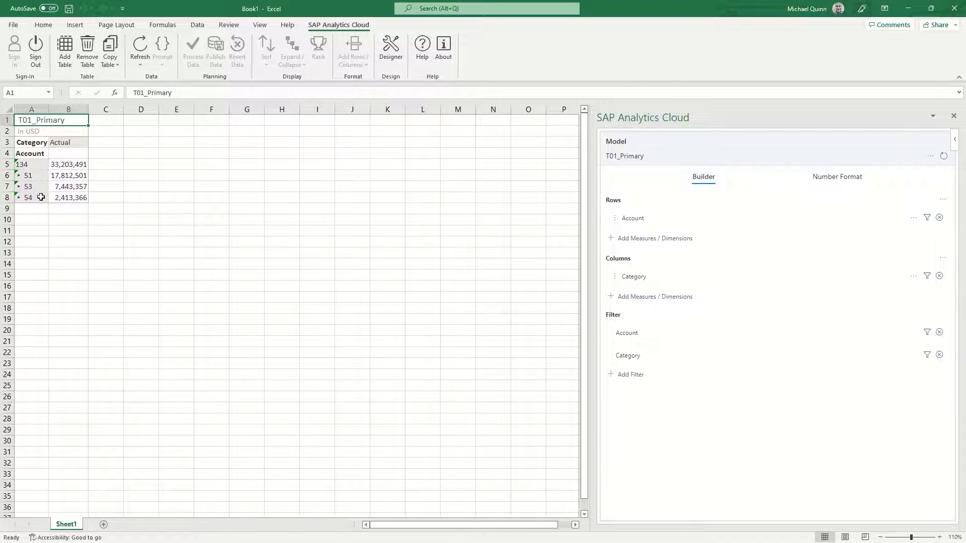
Turn on Unbooked Data for the Account rows to compare the table, and switch it off again
{"action": "left_click", "coordinate": [913, 219]}
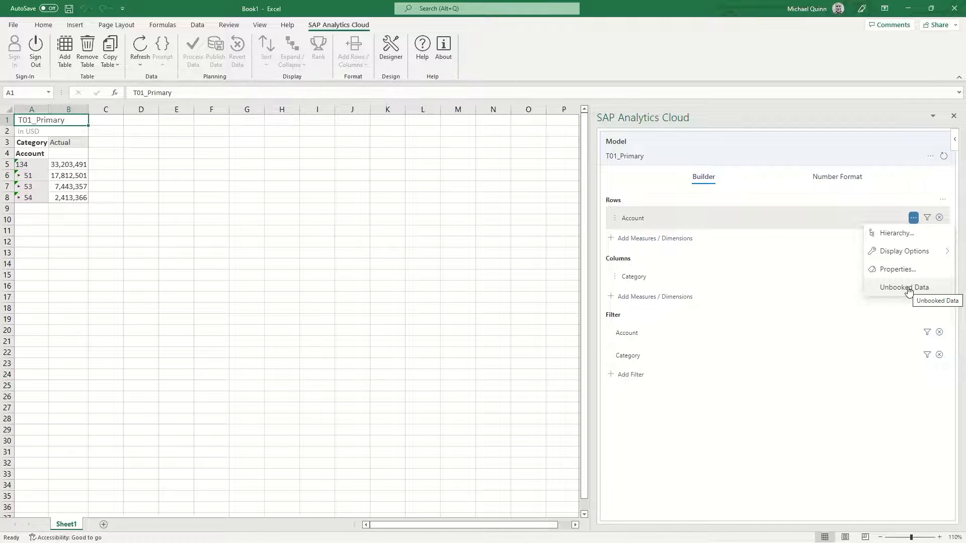
{"action": "left_click", "coordinate": [908, 291]}
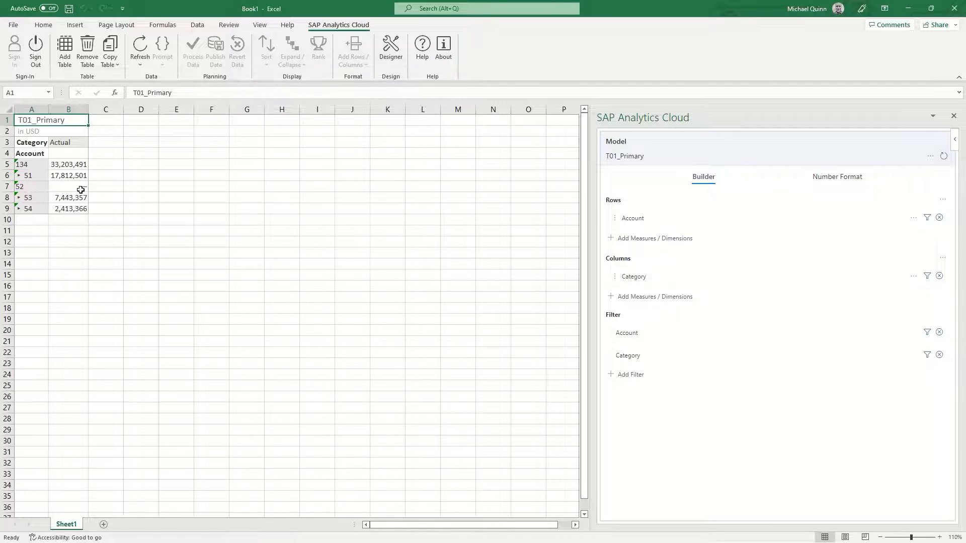
{"action": "left_click", "coordinate": [914, 218]}
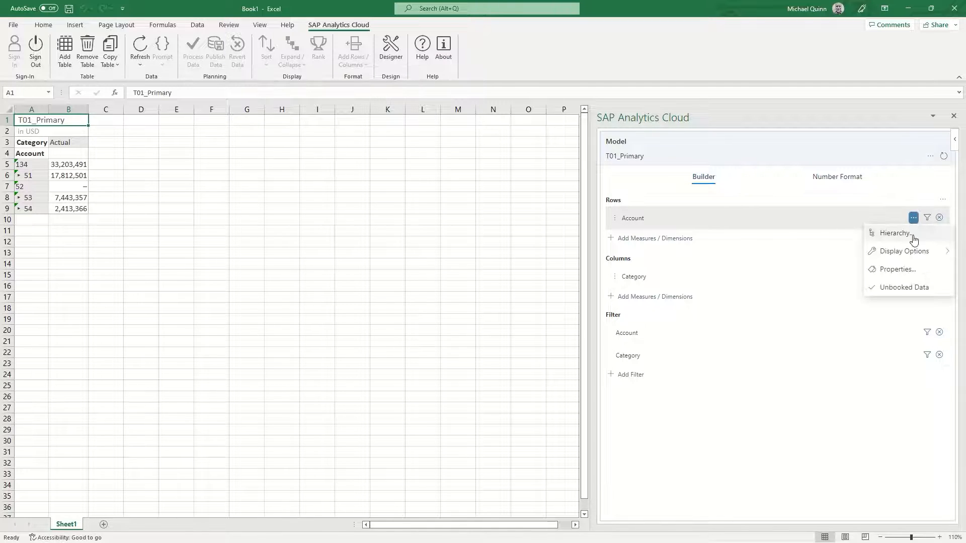
{"action": "left_click", "coordinate": [903, 287]}
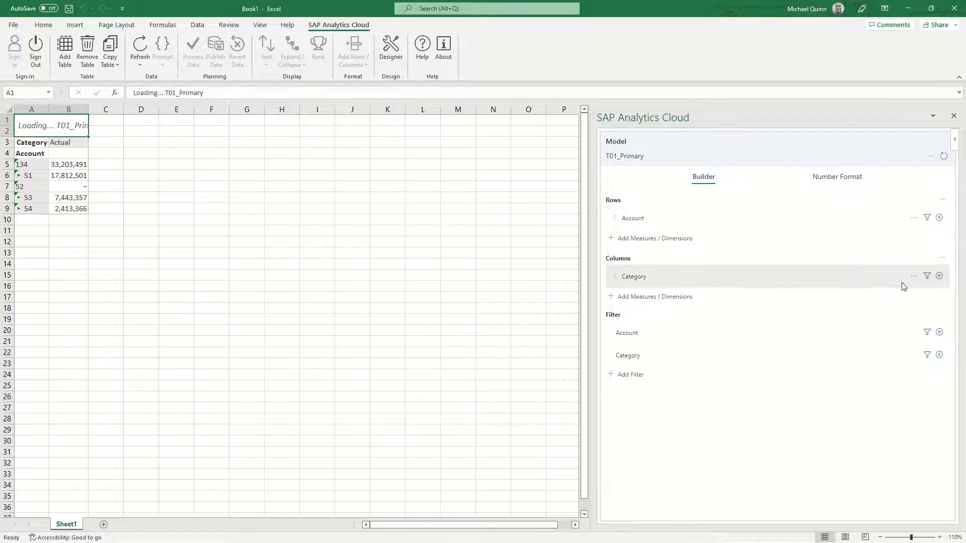
Add the Description and Account Type properties to the Account dimension in the rows
{"action": "left_click", "coordinate": [914, 220]}
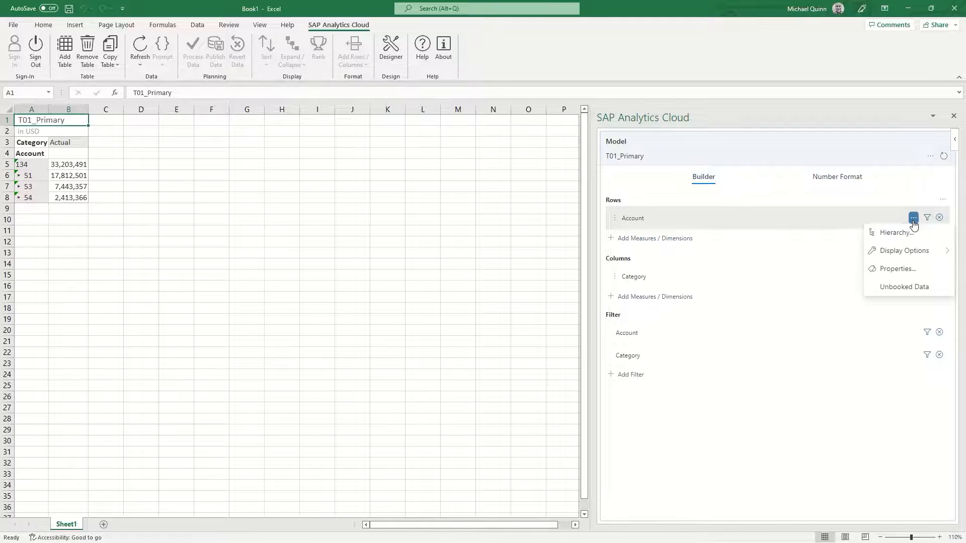
{"action": "left_click", "coordinate": [899, 269]}
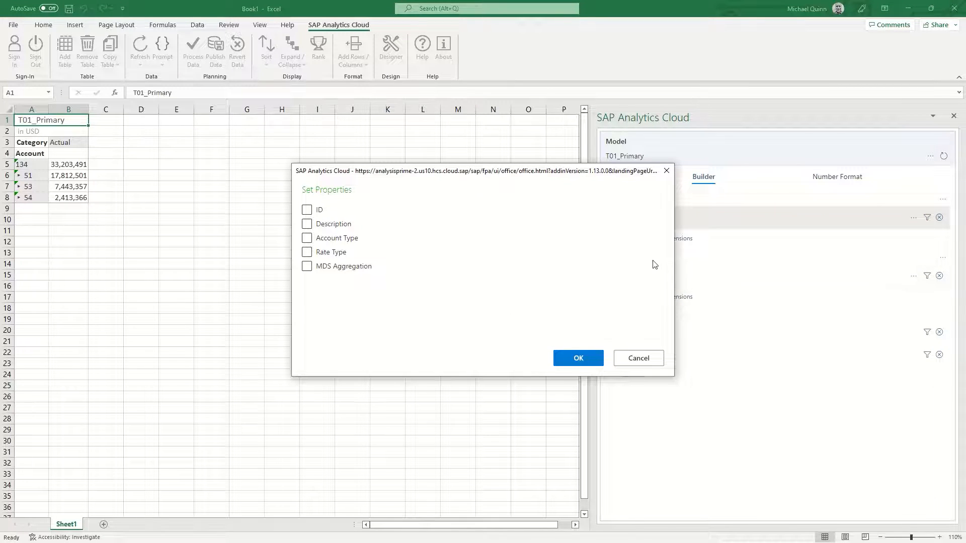
{"action": "left_click", "coordinate": [307, 225]}
{"action": "left_click", "coordinate": [307, 238]}
{"action": "left_click", "coordinate": [579, 358]}
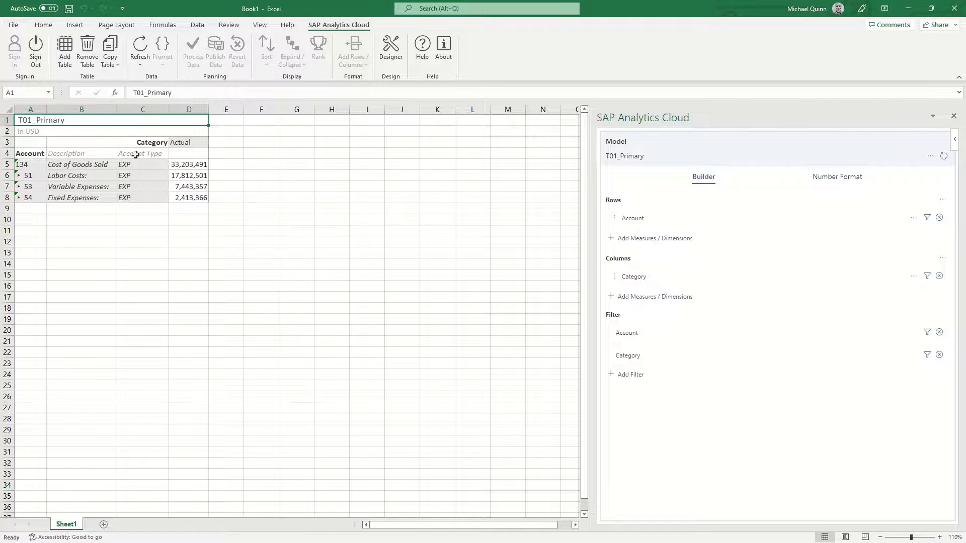
Change the Account row filter so that 28 Expenses is selected with Self & Descendants
{"action": "left_click", "coordinate": [928, 218]}
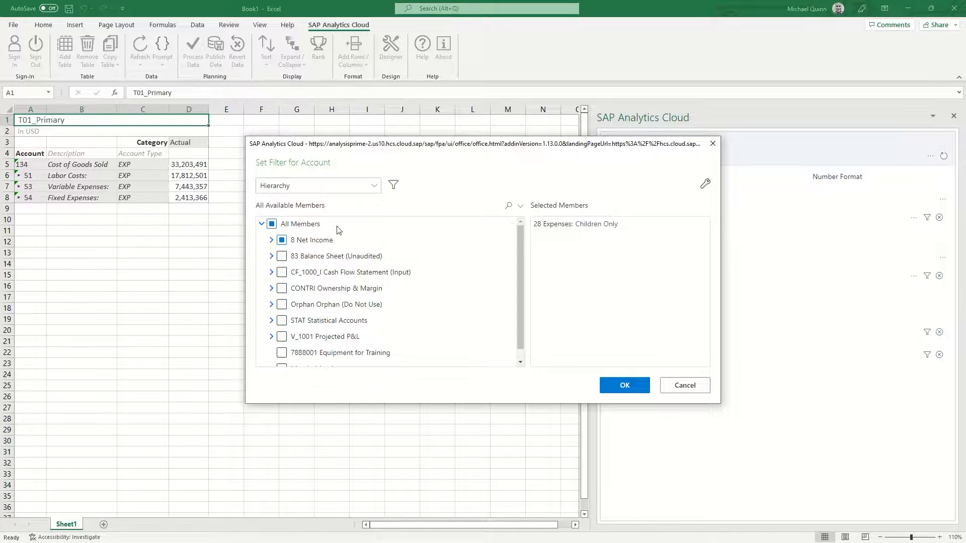
{"action": "left_click", "coordinate": [272, 241]}
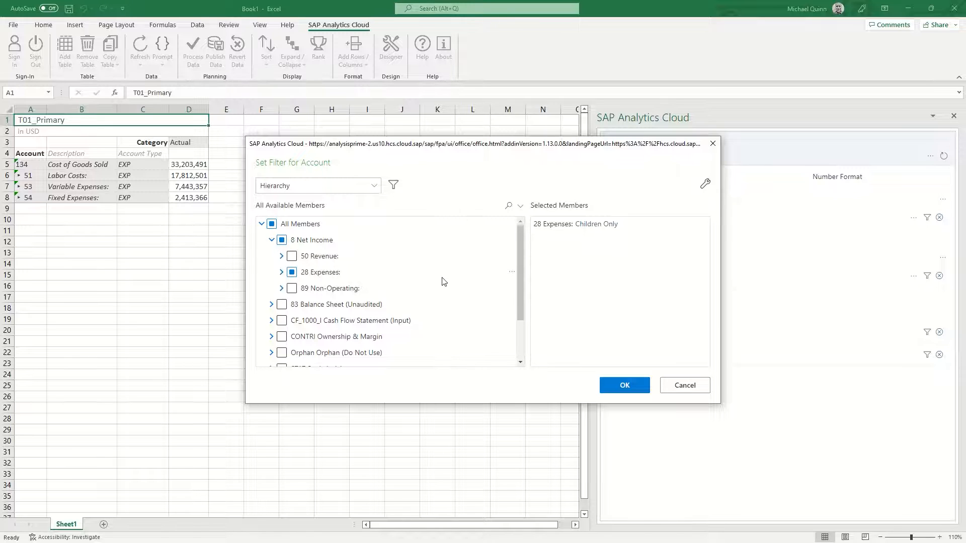
{"action": "left_click", "coordinate": [511, 275]}
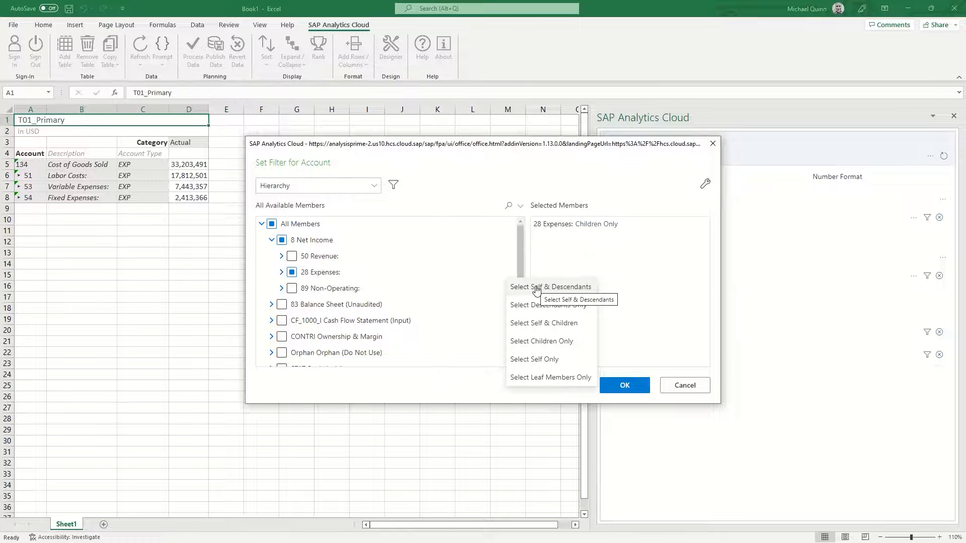
{"action": "left_click", "coordinate": [537, 288]}
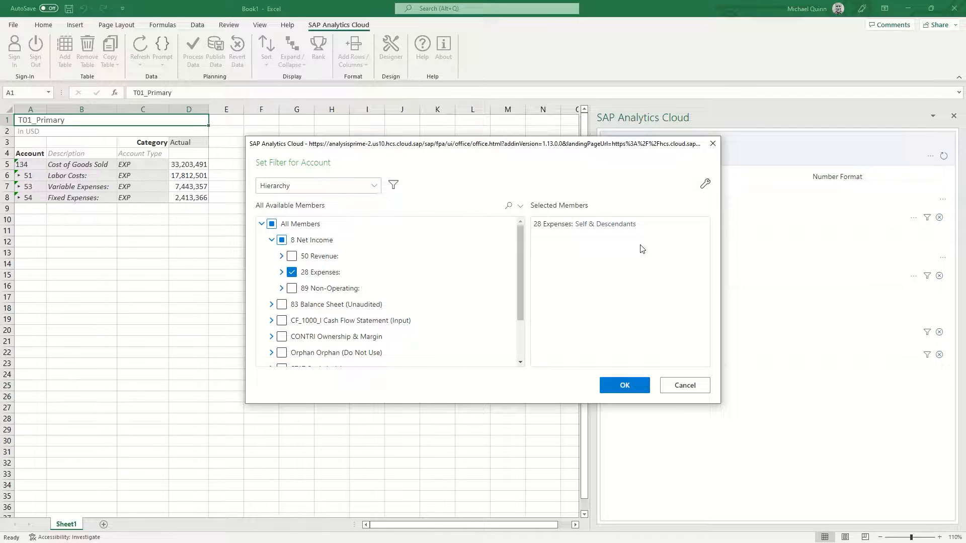
{"action": "left_click", "coordinate": [625, 386]}
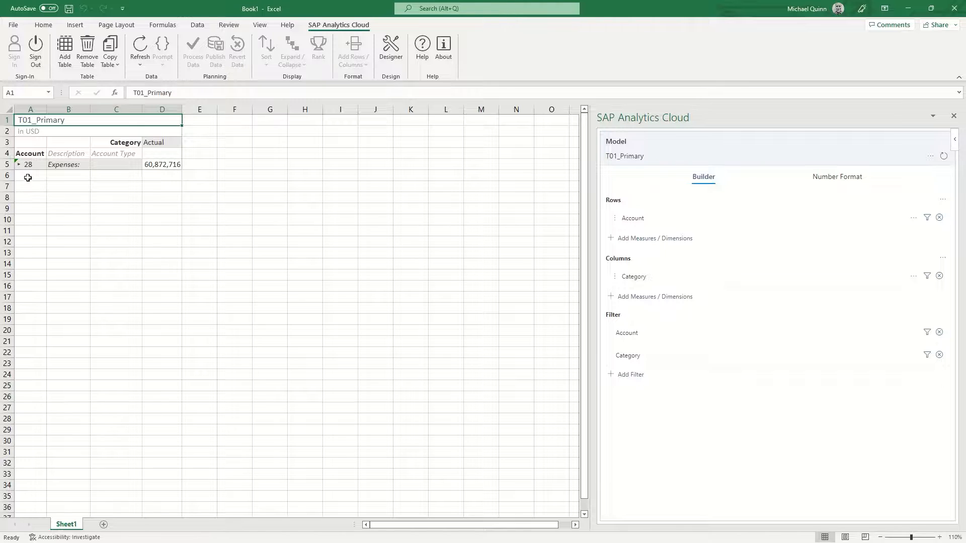